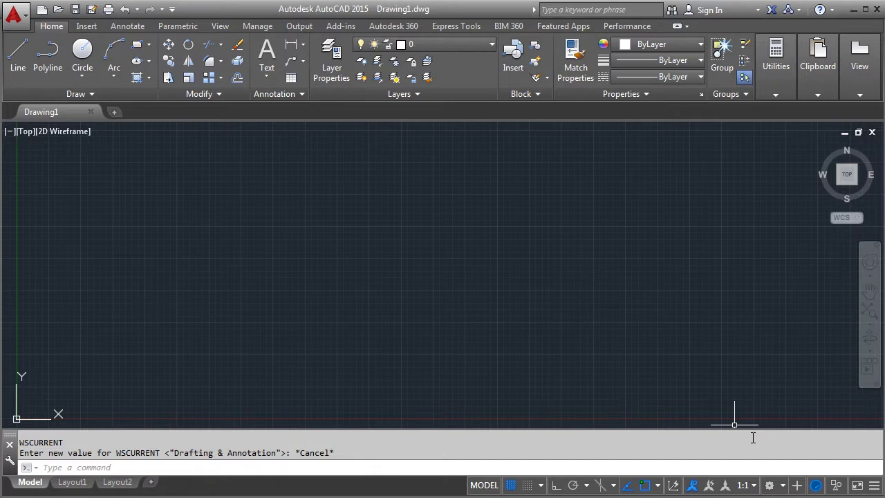
Step: Switch to the 3D Modeling workspace and the SE Isometric view
{"action": "left_click", "coordinate": [776, 486]}
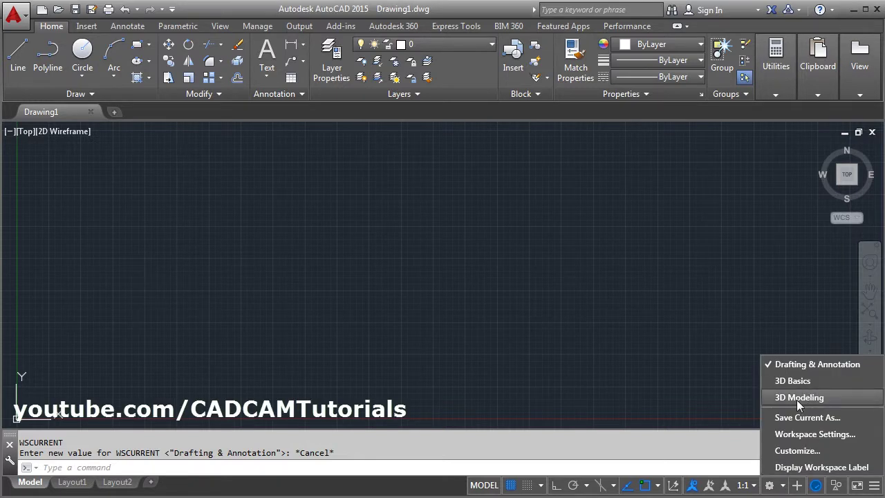
{"action": "left_click", "coordinate": [797, 399]}
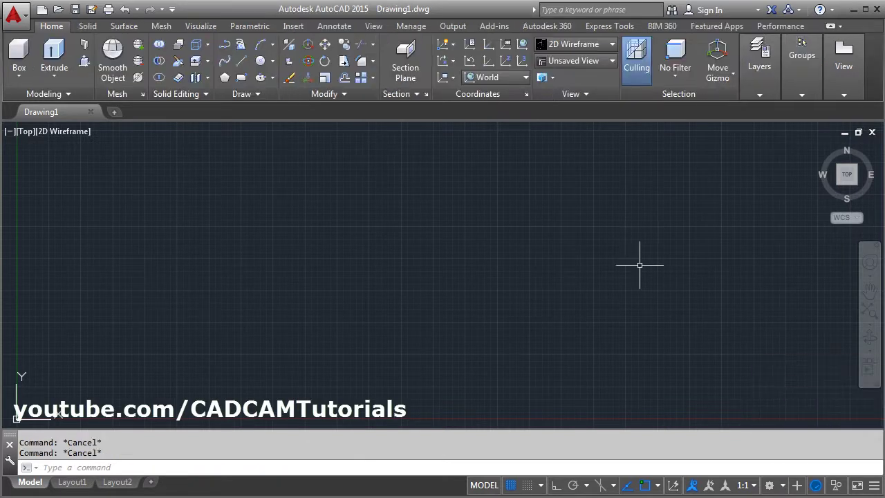
{"action": "left_click", "coordinate": [598, 59]}
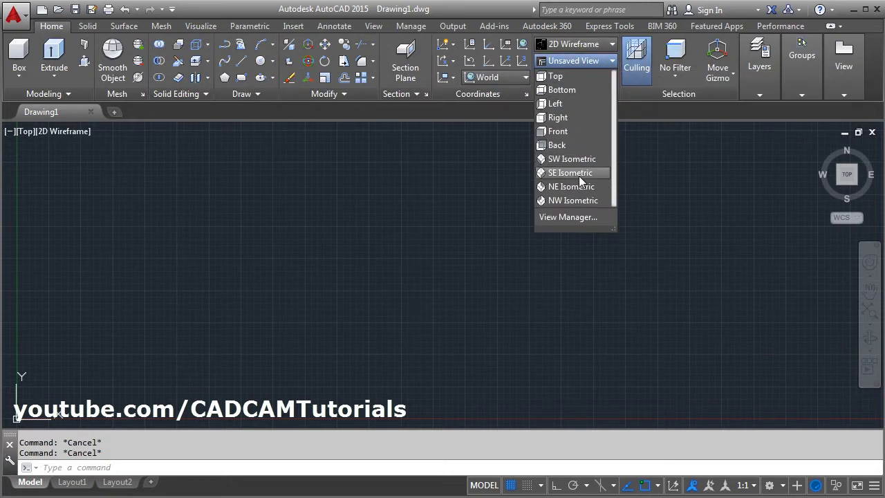
{"action": "left_click", "coordinate": [572, 174]}
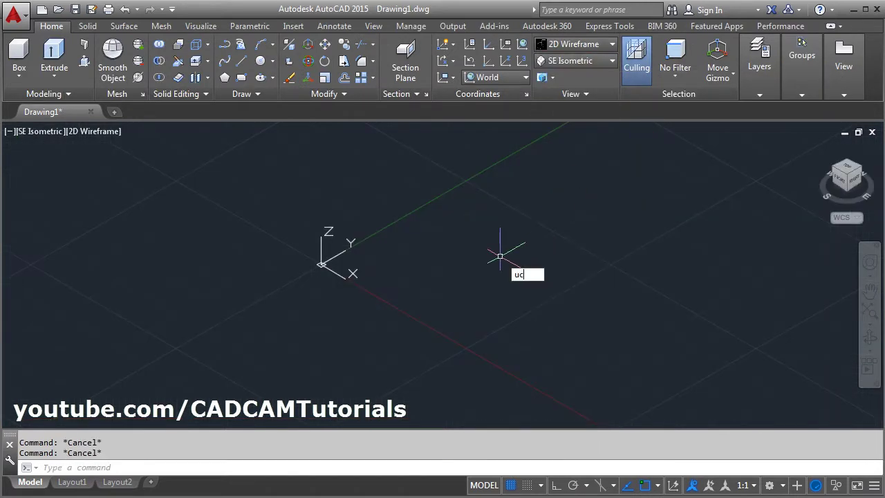
Step: Set the UCS icon to Noorigin and the visual style to Shaded with edges
{"action": "type", "text": "i"}
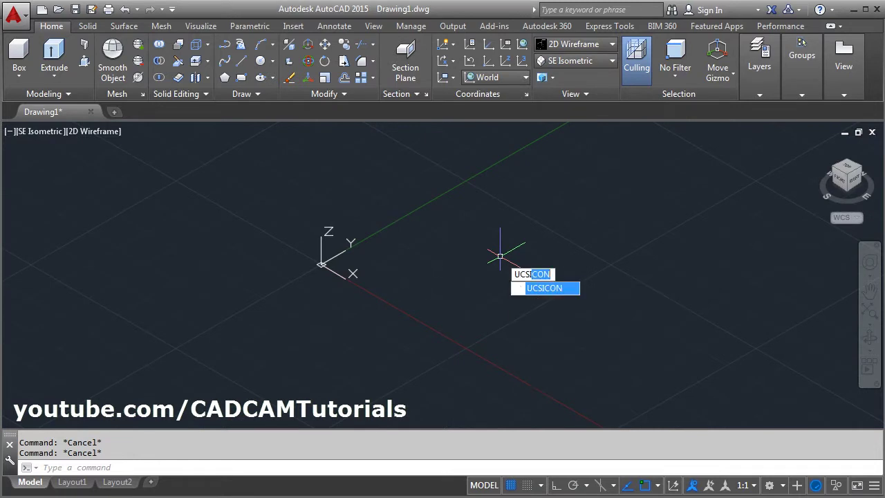
{"action": "key", "text": "Return"}
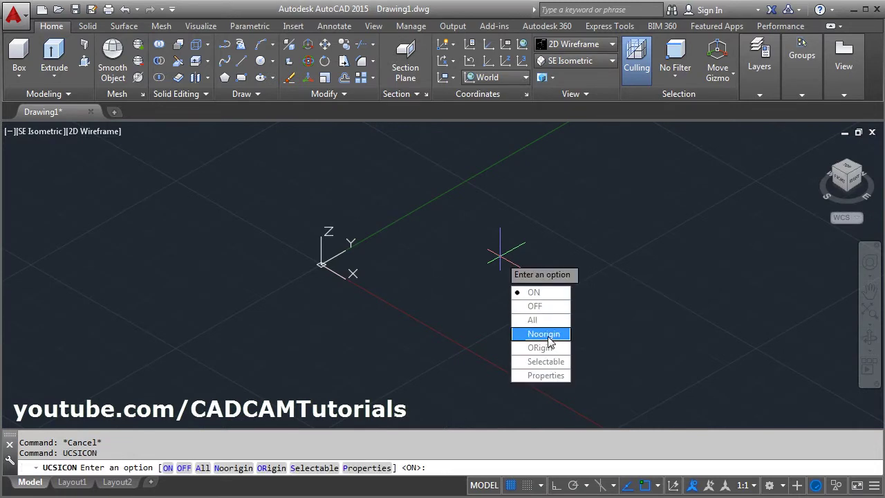
{"action": "left_click", "coordinate": [549, 337]}
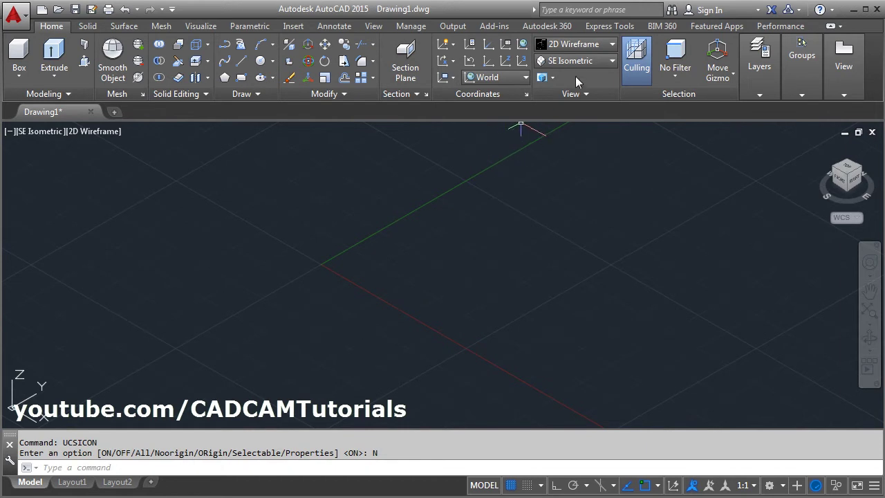
{"action": "left_click", "coordinate": [579, 45]}
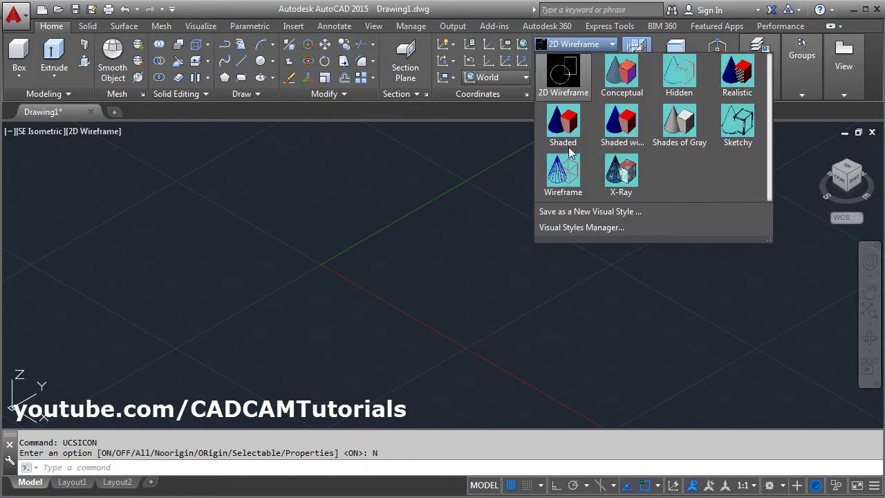
{"action": "left_click", "coordinate": [621, 131]}
{"action": "type", "text": "py"}
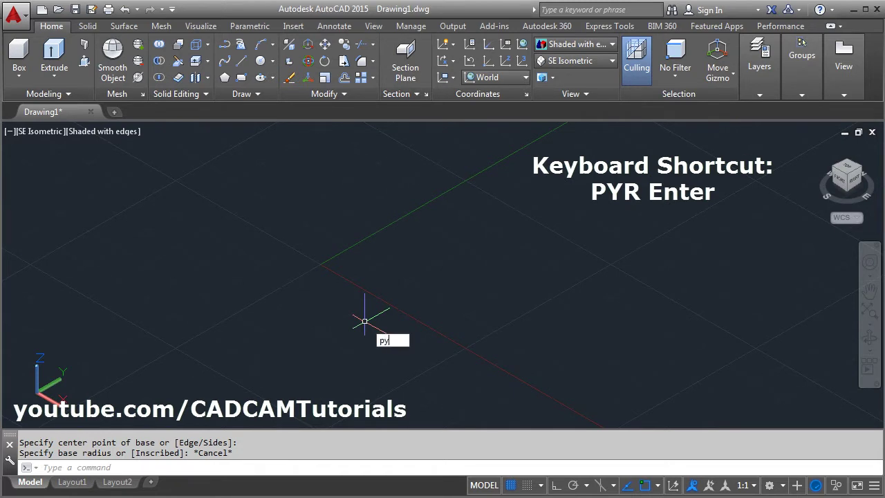
Step: Draw a 6-sided pyramid with inscribed base radius 5 and height 8
{"action": "type", "text": "r"}
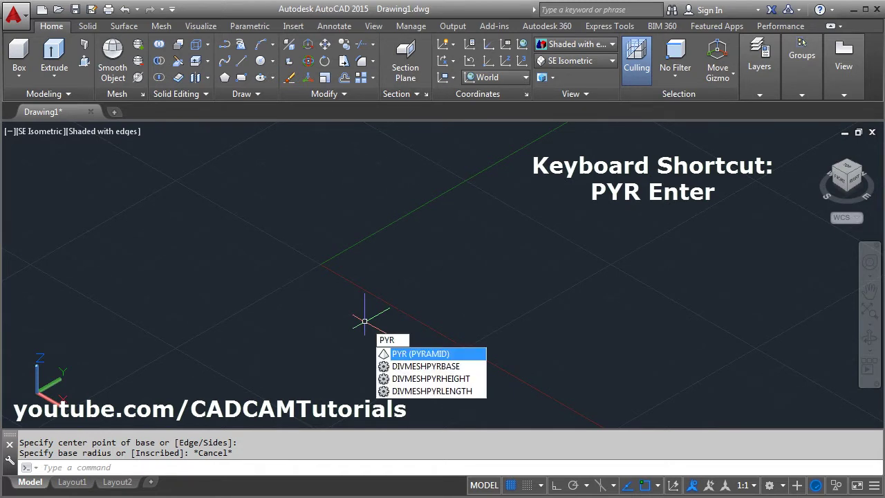
{"action": "key", "text": "Return"}
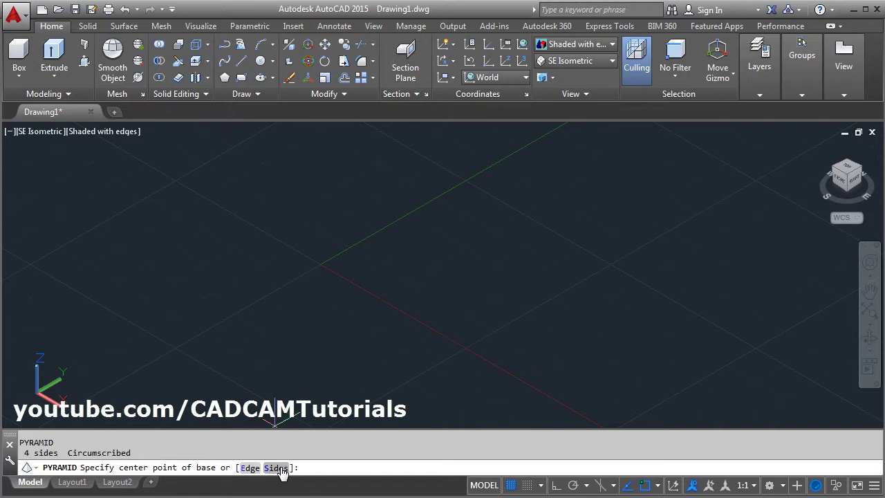
{"action": "left_click", "coordinate": [276, 468]}
{"action": "type", "text": "6"}
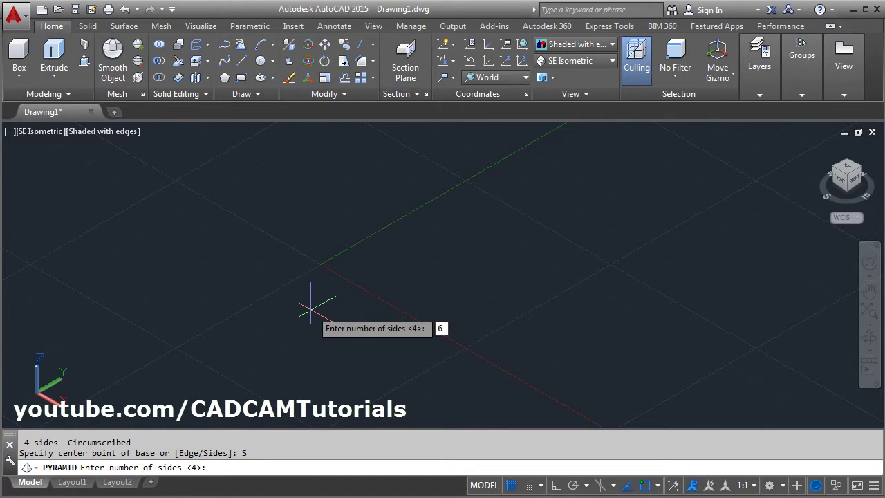
{"action": "key", "text": "Return"}
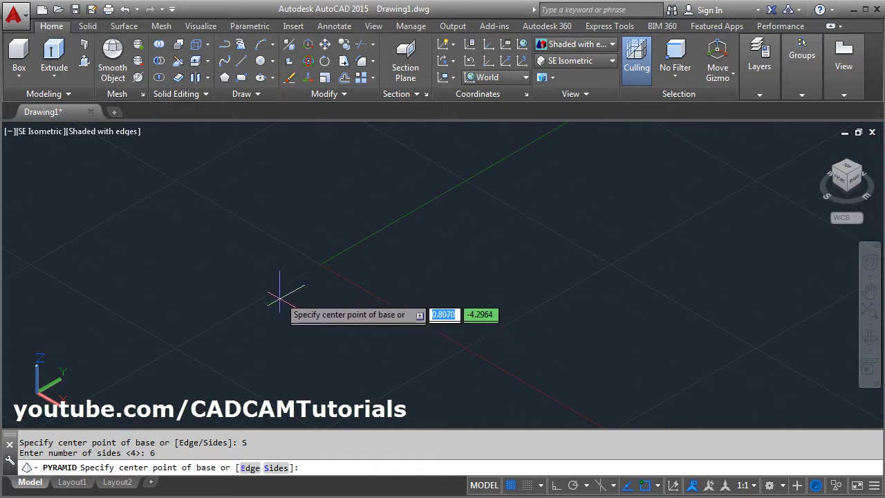
{"action": "left_click", "coordinate": [268, 284]}
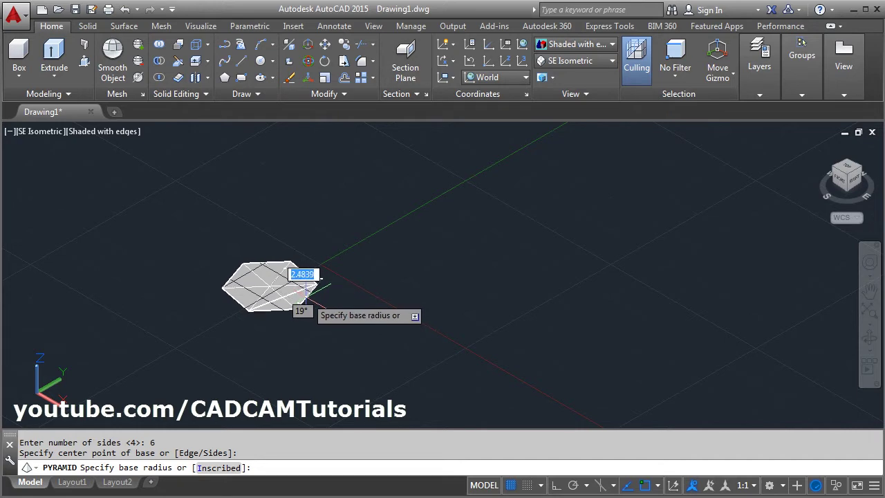
{"action": "left_click", "coordinate": [219, 467]}
{"action": "type", "text": "5"}
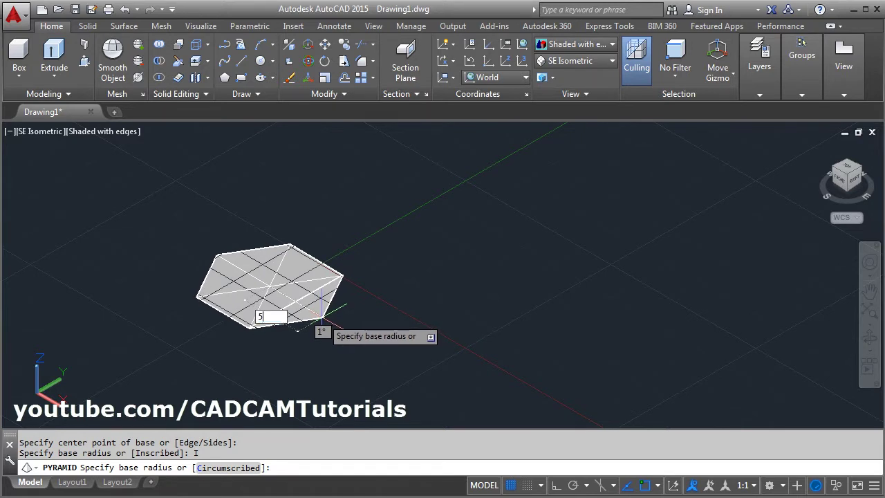
{"action": "key", "text": "Return"}
{"action": "type", "text": "8"}
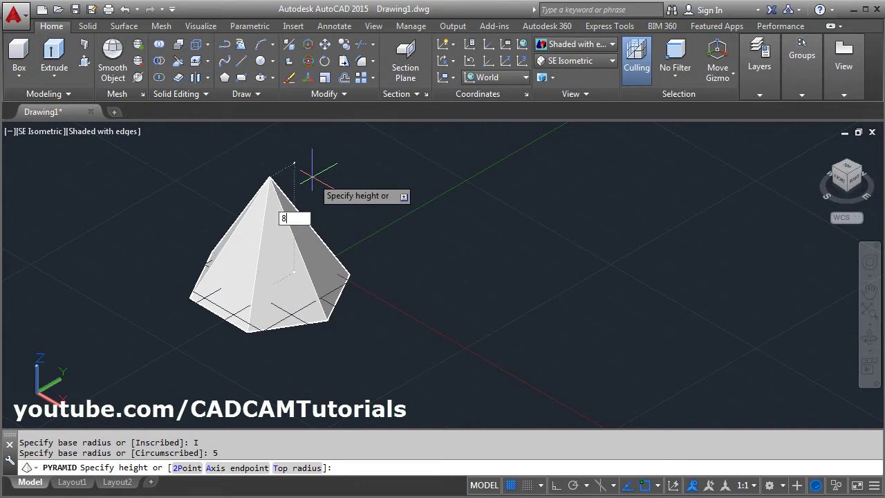
{"action": "key", "text": "Return"}
{"action": "scroll", "coordinate": [304, 286], "scroll_direction": "down", "scroll_amount": 2}
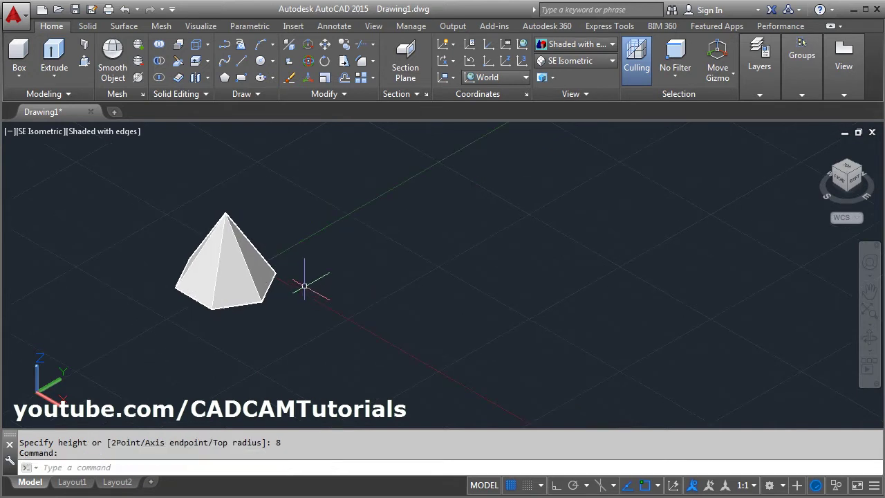
Step: Start a second pyramid with a base edge length of 8, using Ortho
{"action": "left_click", "coordinate": [20, 76]}
{"action": "left_click", "coordinate": [31, 209]}
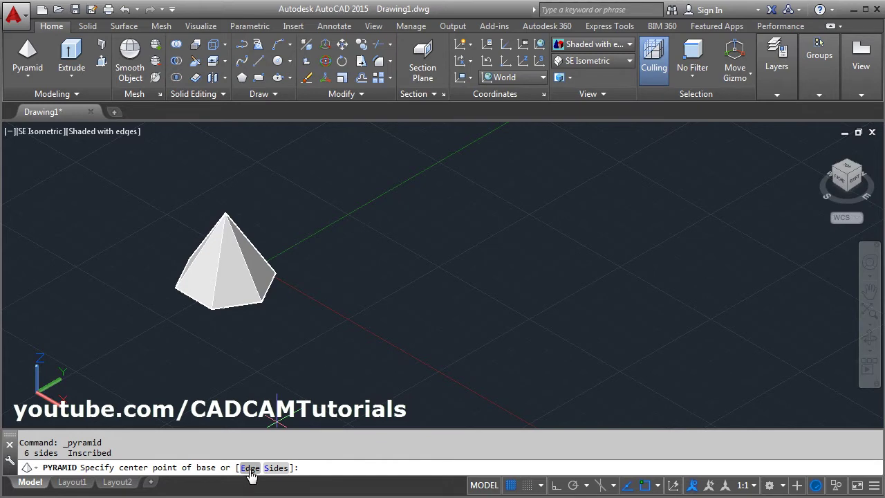
{"action": "left_click", "coordinate": [250, 468]}
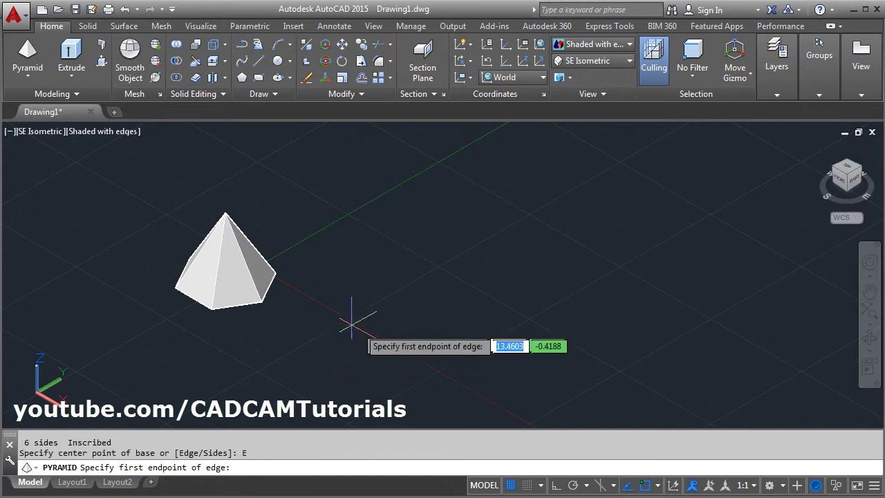
{"action": "left_click", "coordinate": [371, 296]}
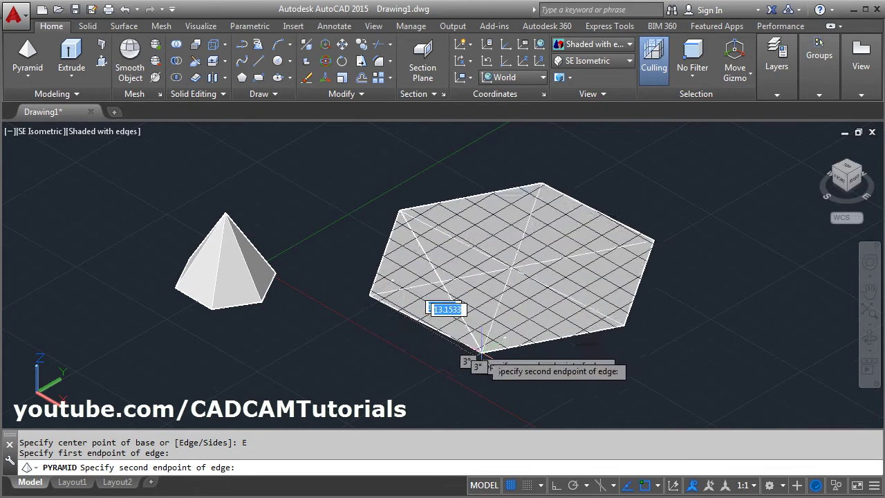
{"action": "left_click", "coordinate": [557, 486]}
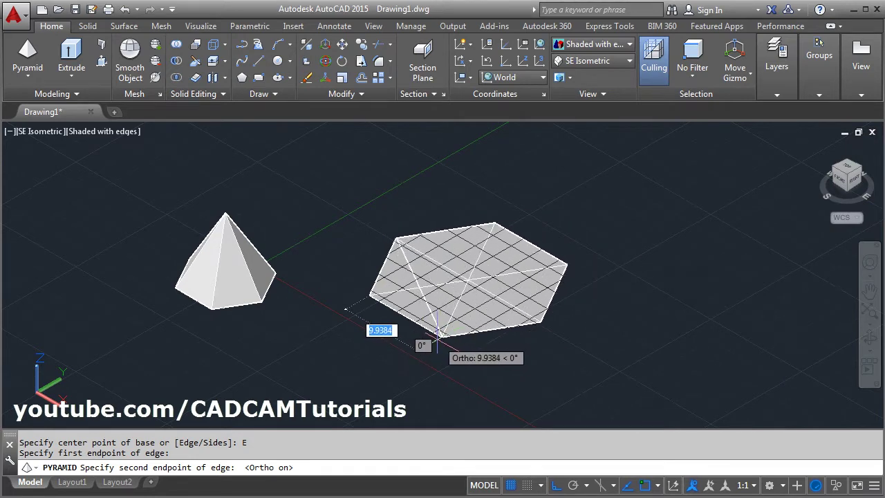
{"action": "type", "text": "8"}
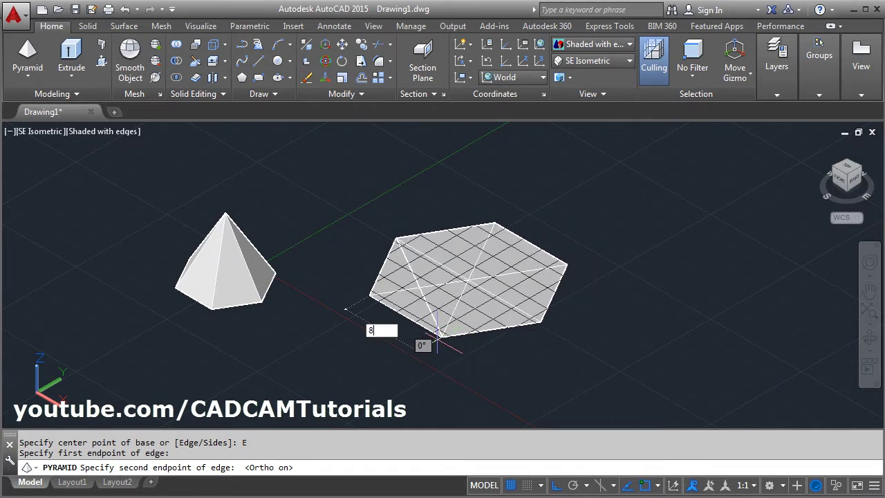
{"action": "key", "text": "Return"}
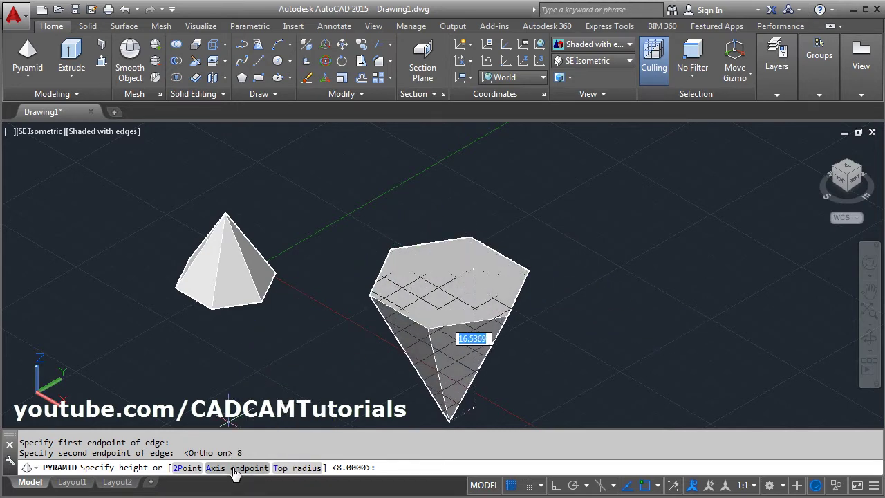
Step: Set its axis endpoint with Ortho off: length 10 at 60 degrees
{"action": "type", "text": "A"}
{"action": "key", "text": "Return"}
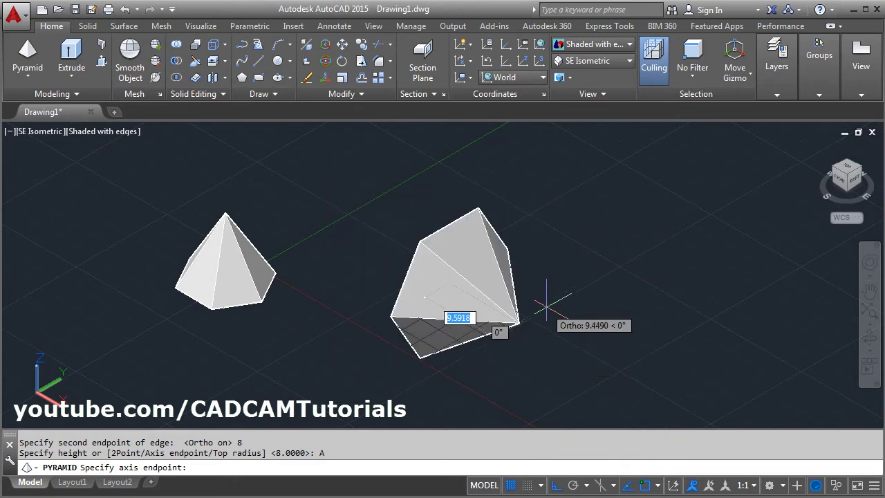
{"action": "left_click", "coordinate": [557, 484]}
{"action": "type", "text": "10"}
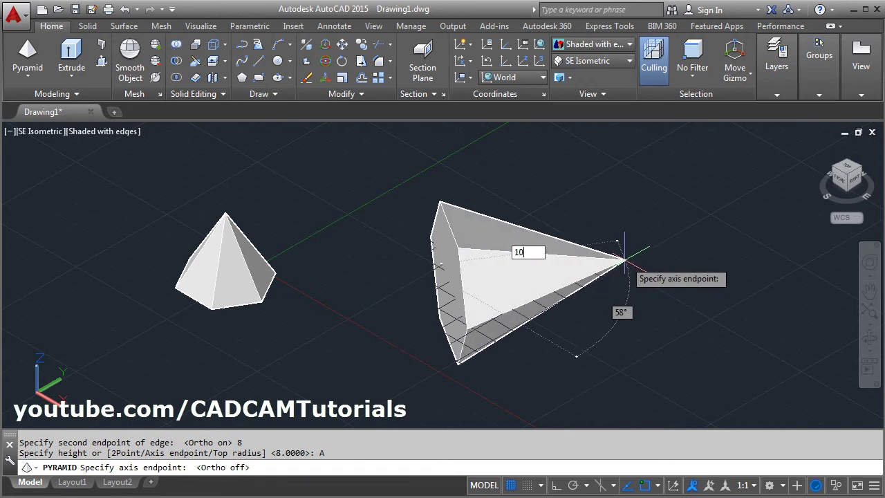
{"action": "key", "text": "Tab"}
{"action": "type", "text": "60"}
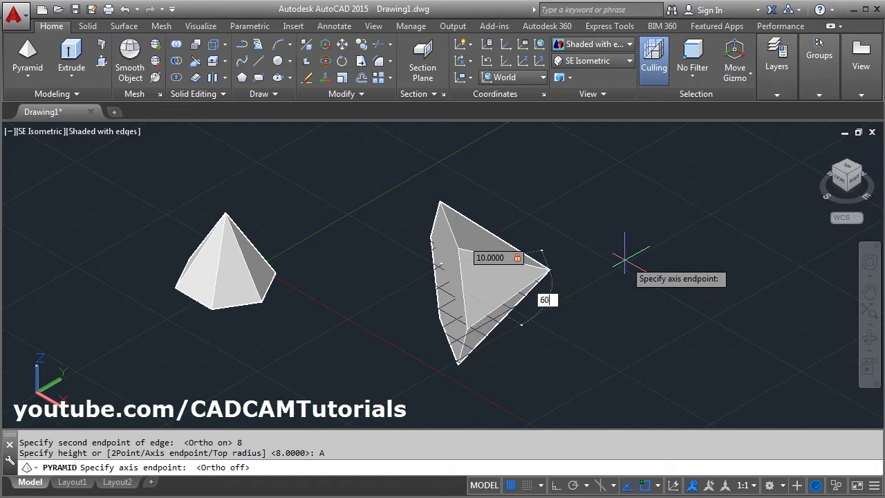
{"action": "key", "text": "Return"}
{"action": "scroll", "coordinate": [484, 349], "scroll_direction": "up", "scroll_amount": 2}
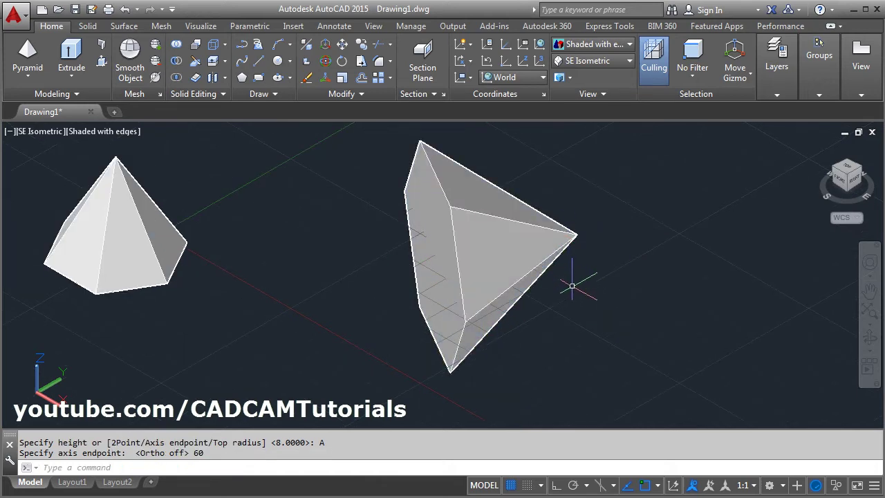
{"action": "scroll", "coordinate": [567, 339], "scroll_direction": "down", "scroll_amount": 2}
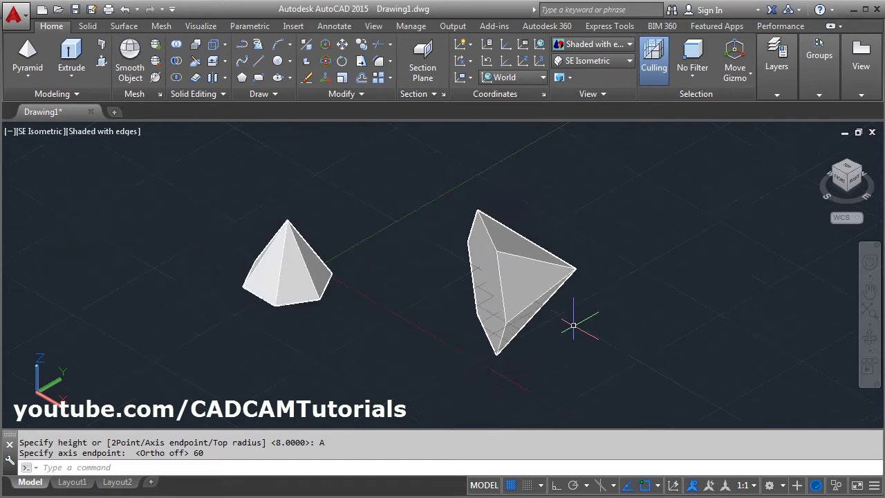
Step: Create a hexagonal frustum right of the tilted pyramid: base radius 8, top 5, height 10
{"action": "mouse_move", "coordinate": [433, 349]}
{"action": "middle_mouse_down"}
{"action": "mouse_move", "coordinate": [401, 355]}
{"action": "mouse_move", "coordinate": [336, 320]}
{"action": "middle_mouse_up"}
{"action": "left_click", "coordinate": [27, 51]}
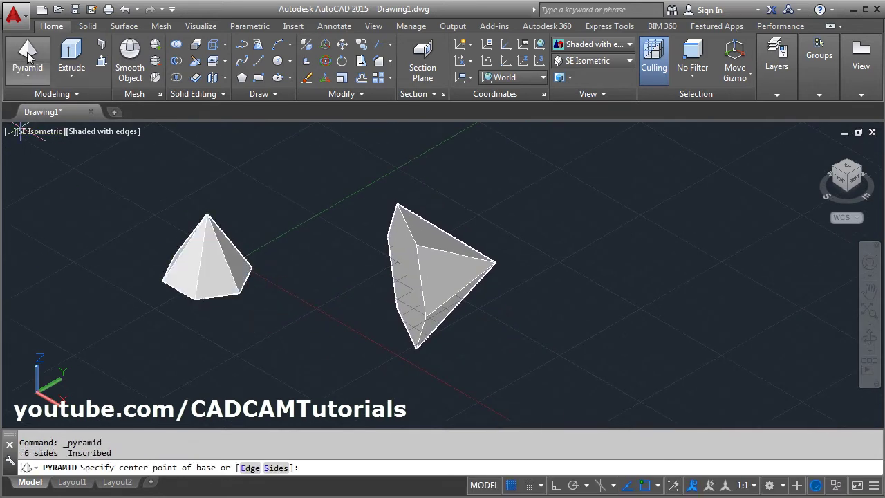
{"action": "left_click", "coordinate": [572, 321]}
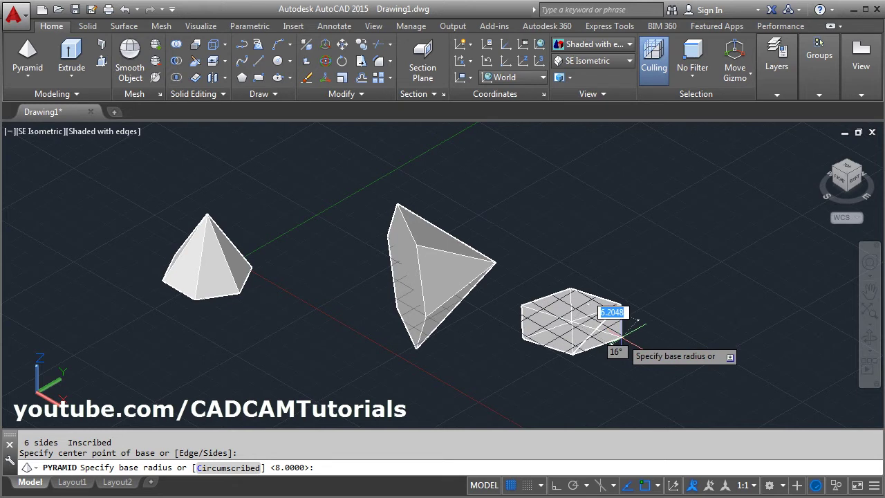
{"action": "type", "text": "8"}
{"action": "key", "text": "Return"}
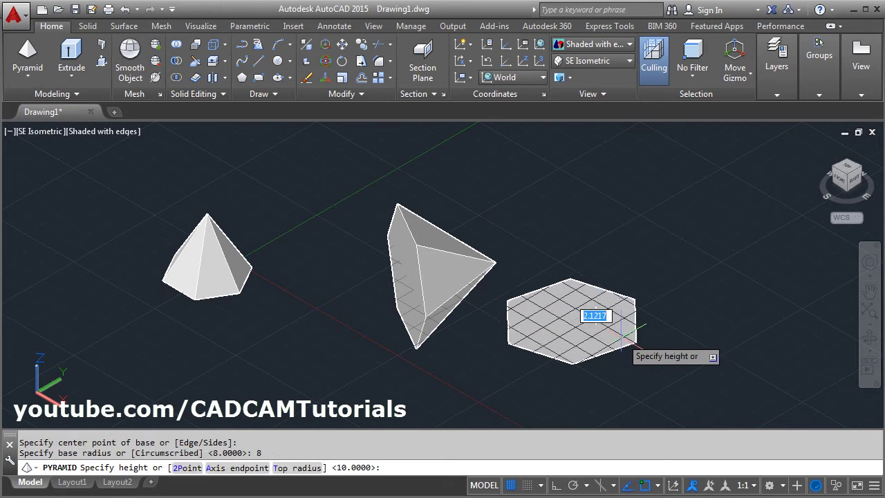
{"action": "left_click", "coordinate": [299, 467]}
{"action": "type", "text": "5"}
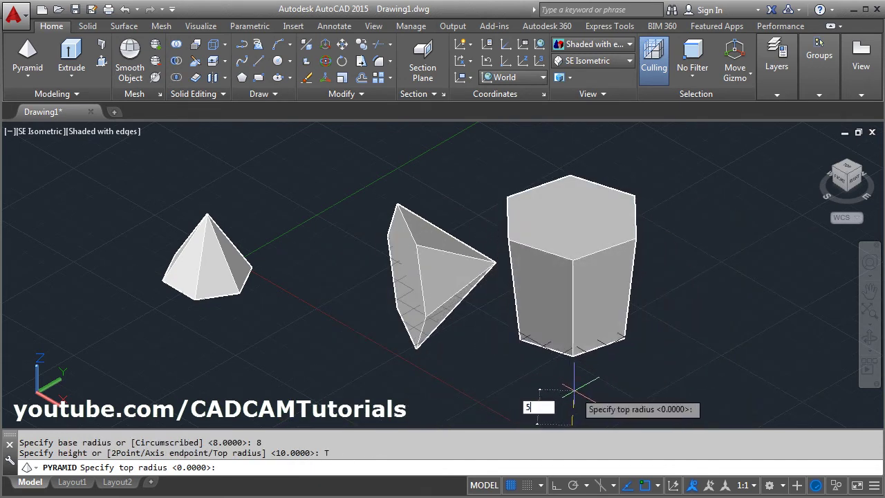
{"action": "key", "text": "Return"}
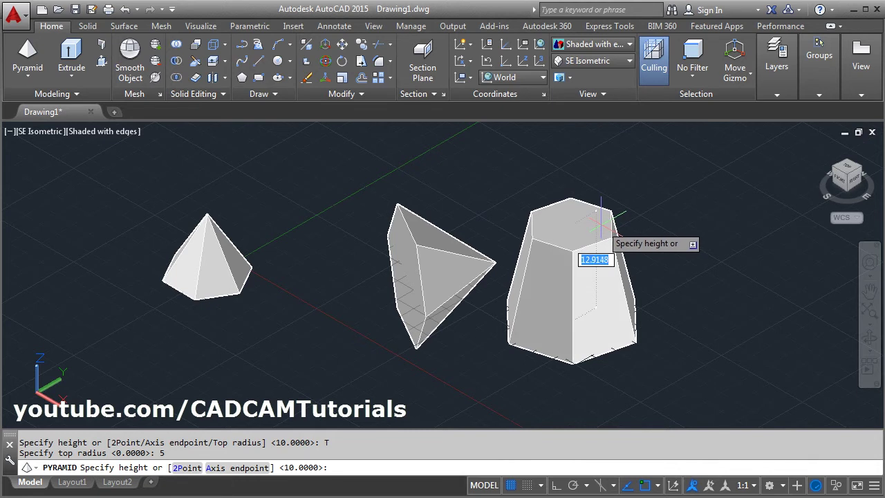
{"action": "type", "text": "10"}
{"action": "key", "text": "Return"}
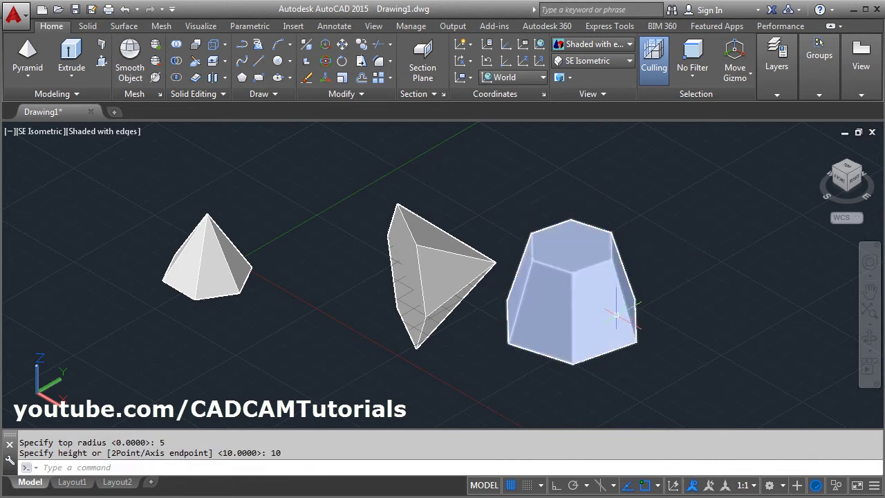
{"action": "mouse_move", "coordinate": [599, 323]}
{"action": "middle_mouse_down"}
{"action": "mouse_move", "coordinate": [498, 319]}
{"action": "mouse_move", "coordinate": [558, 279]}
{"action": "middle_mouse_up"}
Step: Draw a front pyramid whose 2Point height snaps to the frustum's bottom and top corners
{"action": "left_click", "coordinate": [28, 50]}
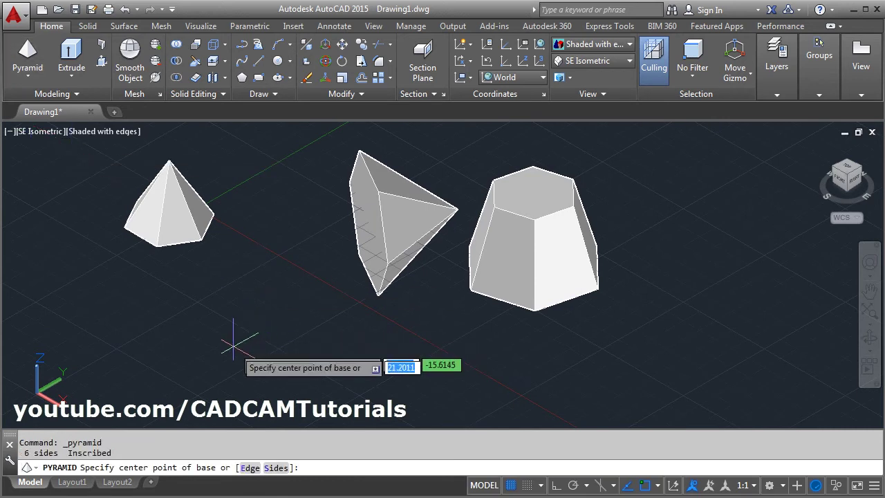
{"action": "left_click", "coordinate": [244, 343]}
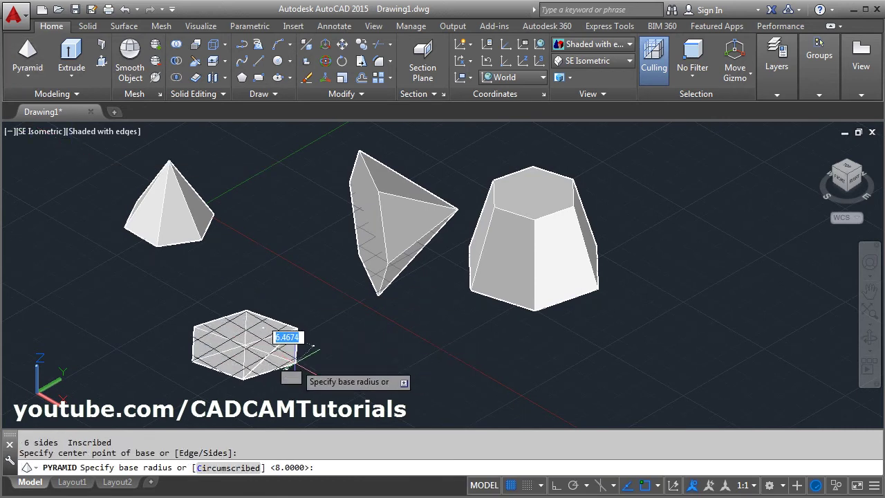
{"action": "left_click", "coordinate": [296, 336]}
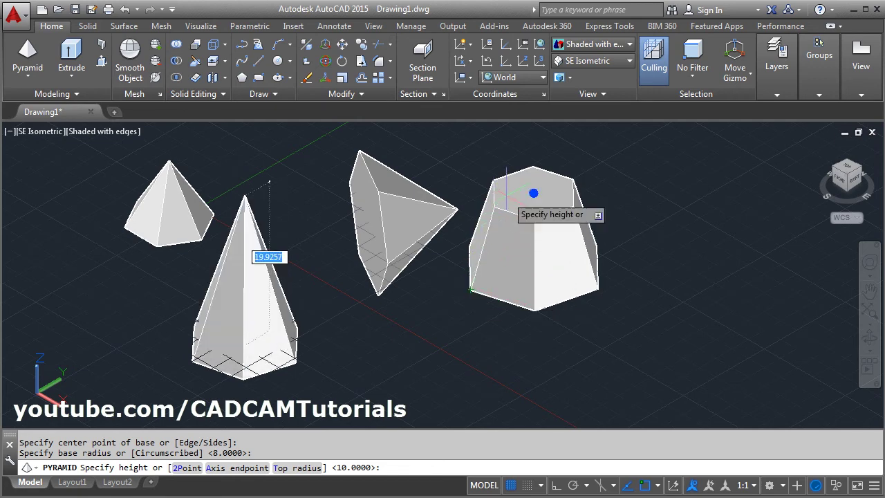
{"action": "left_click", "coordinate": [185, 468]}
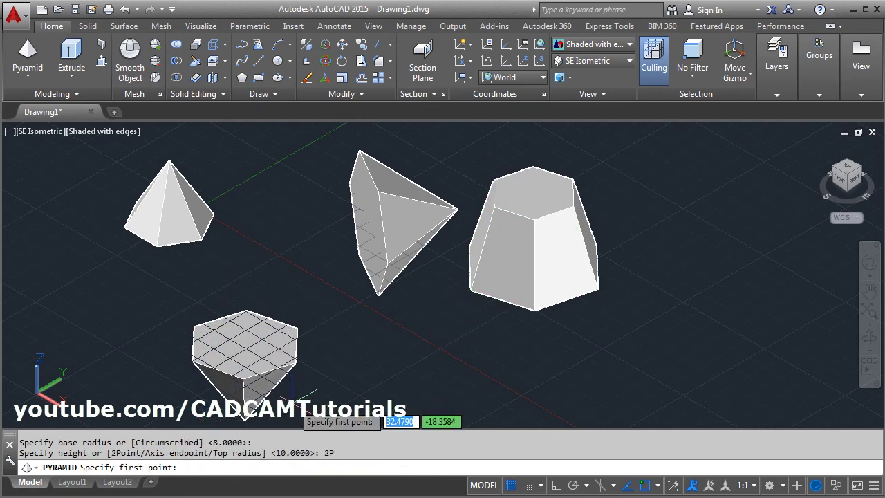
{"action": "left_click", "coordinate": [470, 290]}
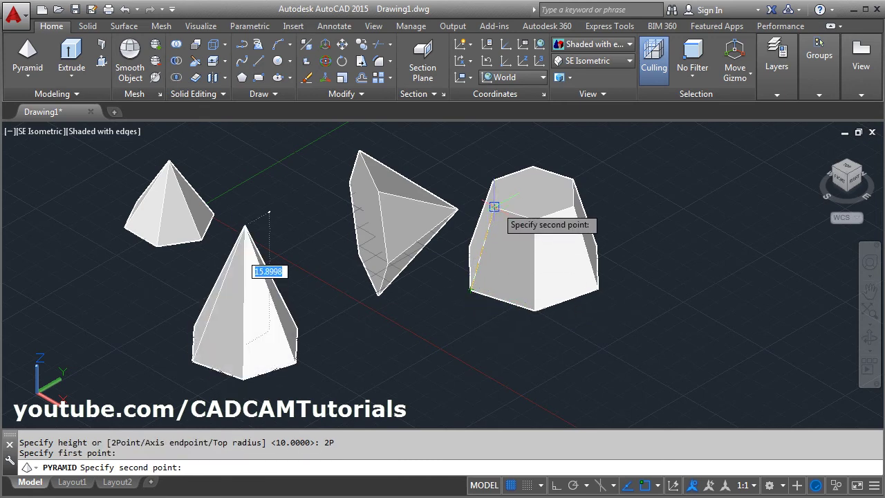
{"action": "left_click", "coordinate": [494, 206]}
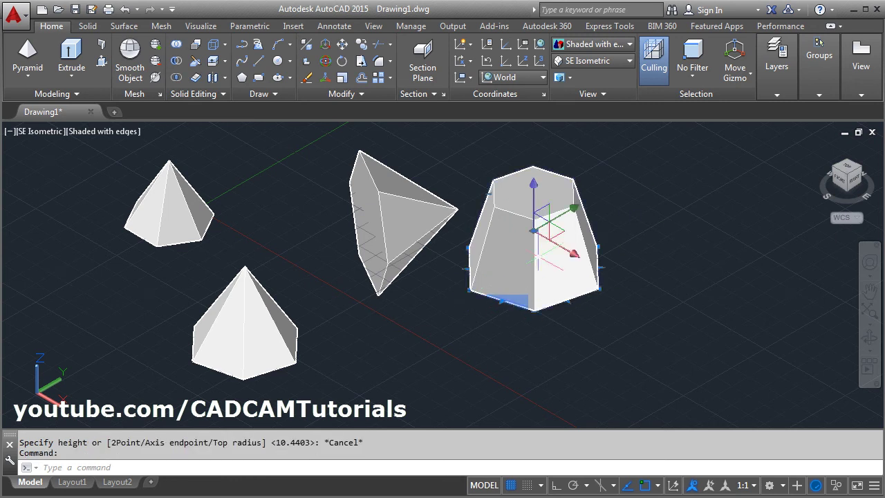
Step: Set the frustum's colour to Cyan in Quick Properties
{"action": "left_click", "coordinate": [536, 257]}
{"action": "left_click", "coordinate": [716, 147]}
{"action": "left_click", "coordinate": [699, 224]}
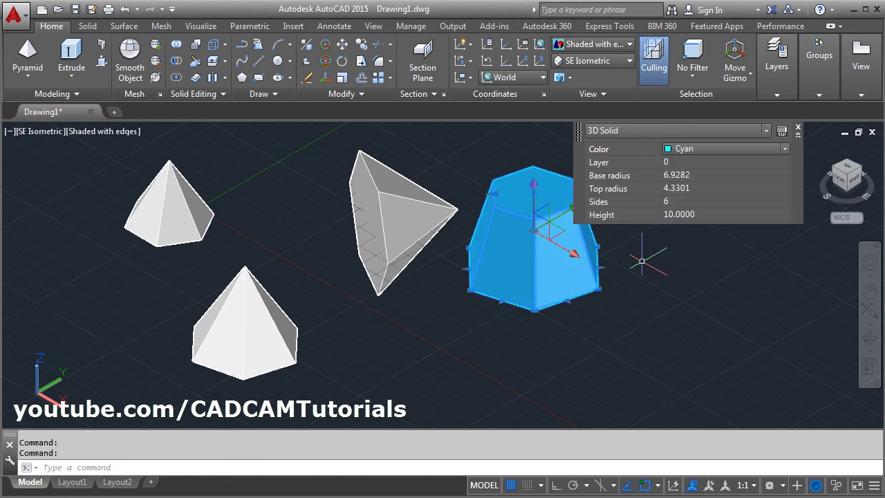